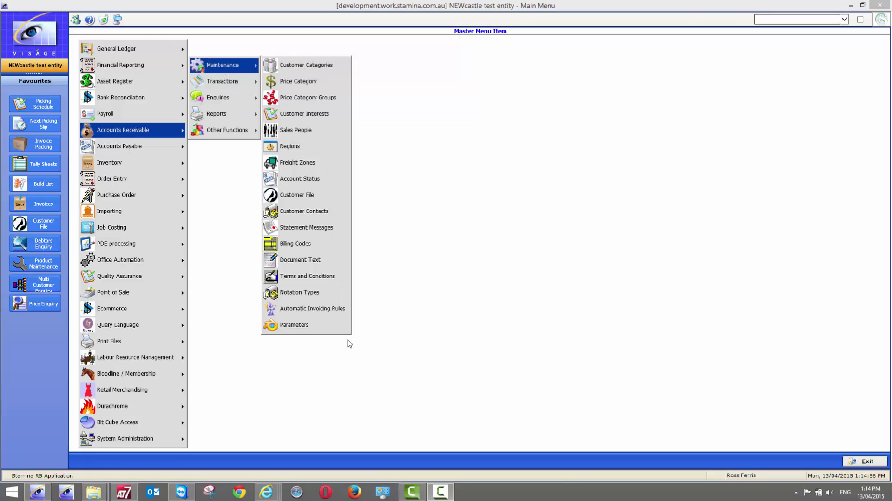
Open the Accounts Receivable maintenance parameters and examine the default ledger account fields and the cash rounding setting.
{"action": "left_click", "coordinate": [289, 326]}
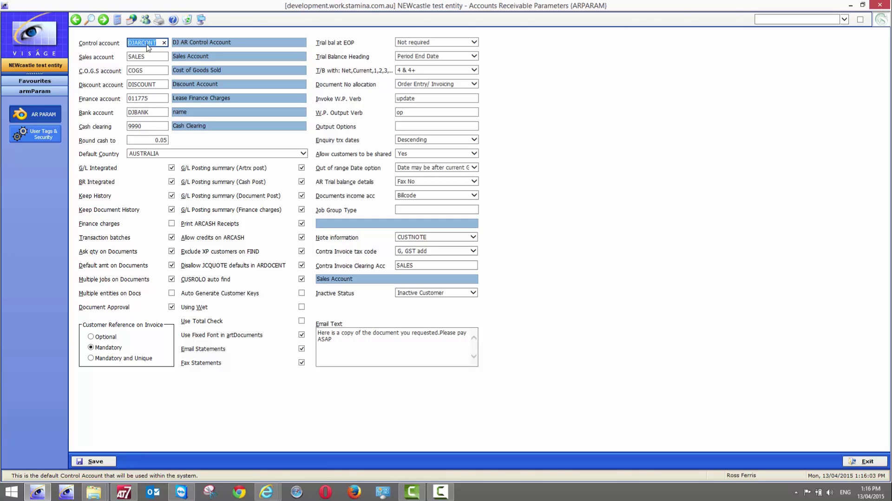
{"action": "key", "text": "Tab"}
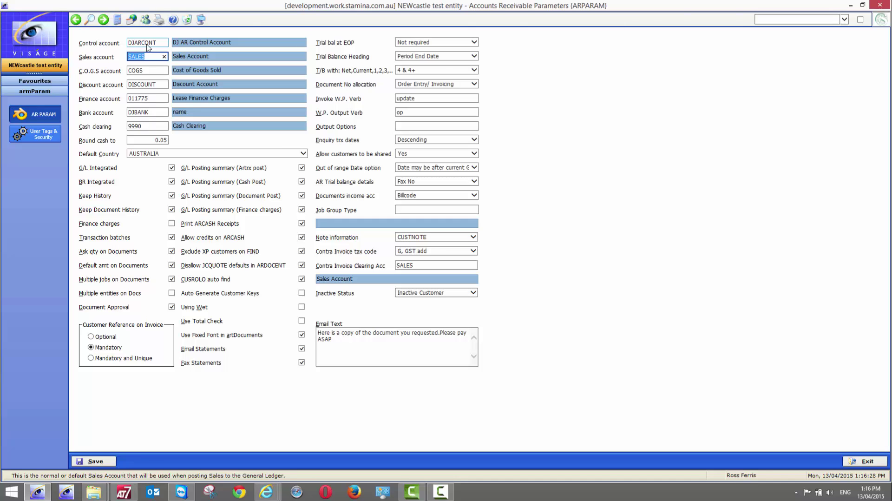
{"action": "left_click", "coordinate": [162, 86]}
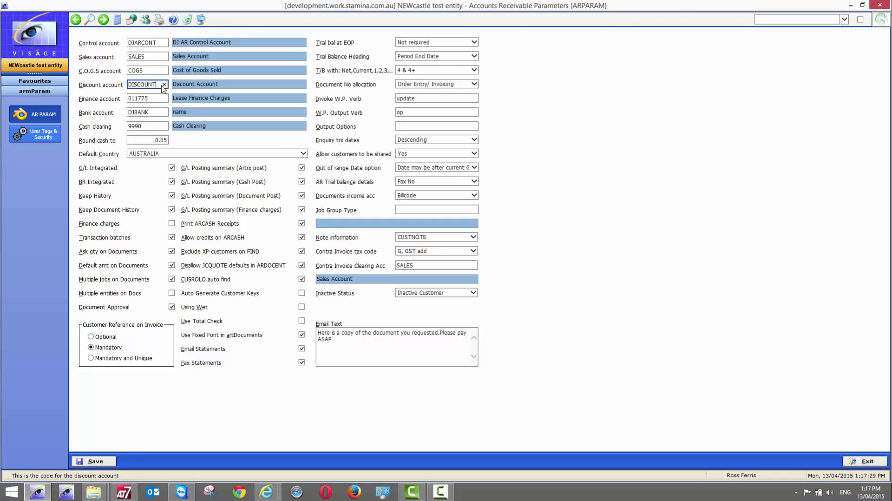
{"action": "left_click", "coordinate": [154, 98]}
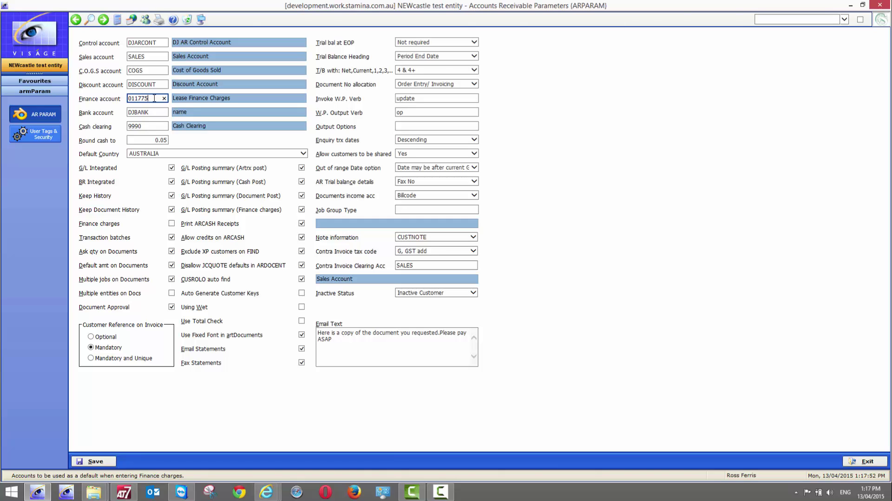
{"action": "left_click", "coordinate": [155, 113]}
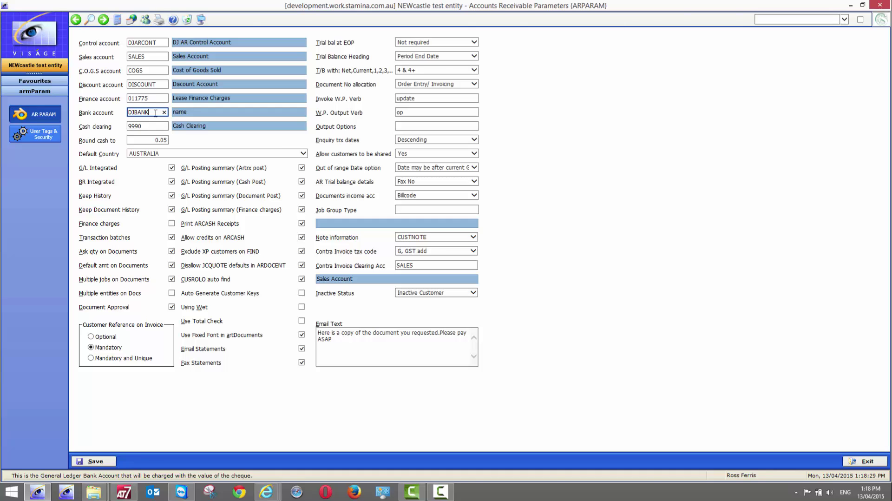
{"action": "mouse_move", "coordinate": [146, 126]}
{"action": "key", "text": "Tab"}
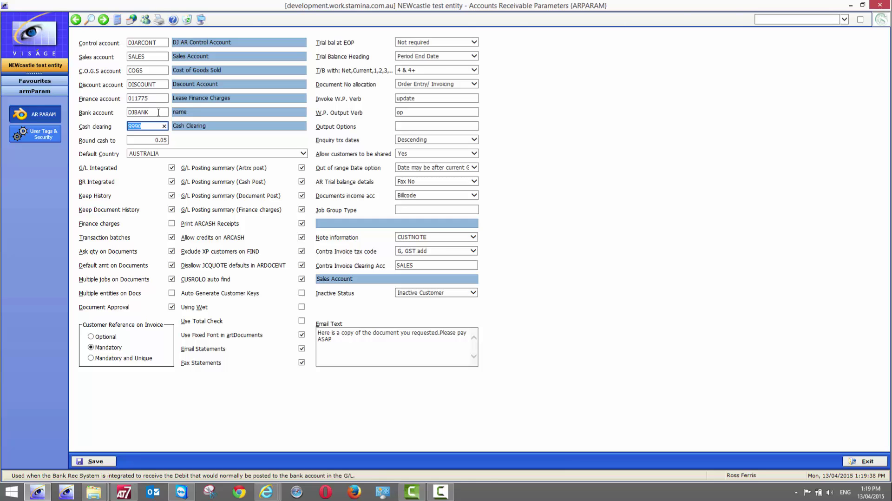
{"action": "left_click", "coordinate": [158, 112]}
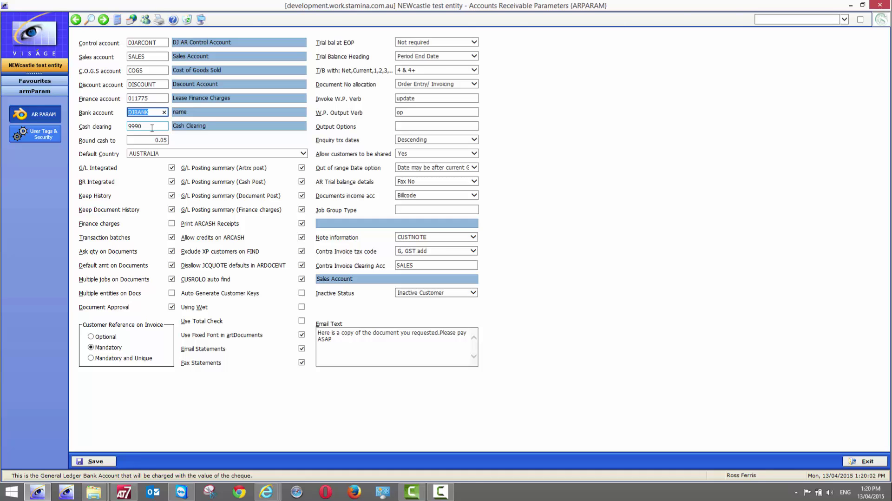
{"action": "left_click_drag", "start_coordinate": [152, 140], "coordinate": [201, 152]}
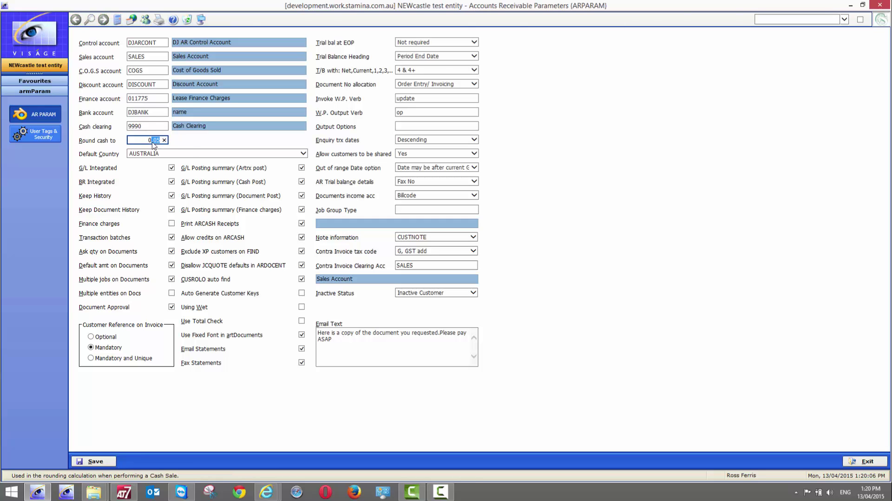
{"action": "left_click", "coordinate": [137, 140]}
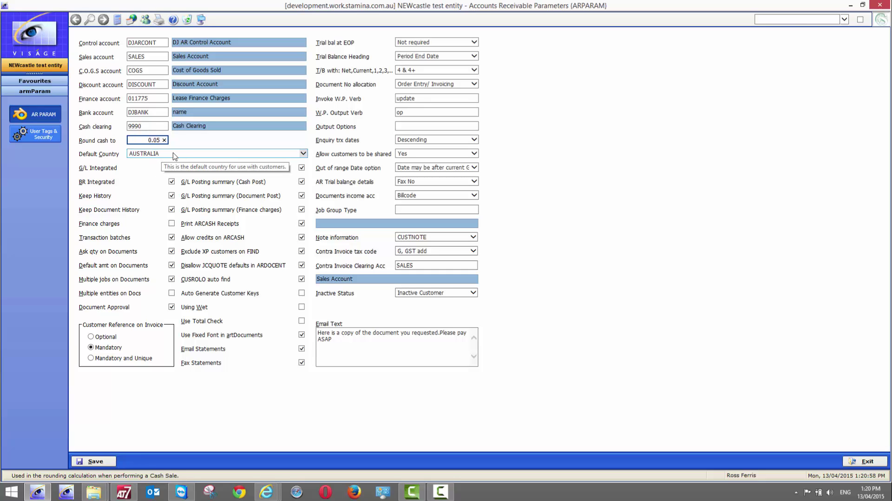
Browse the available default countries and select AUSTRALIA.
{"action": "left_click", "coordinate": [303, 154]}
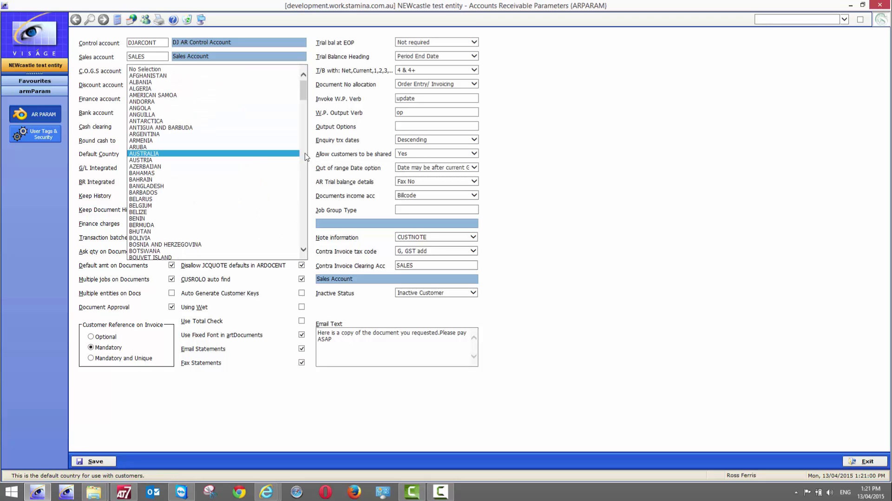
{"action": "left_click", "coordinate": [305, 157]}
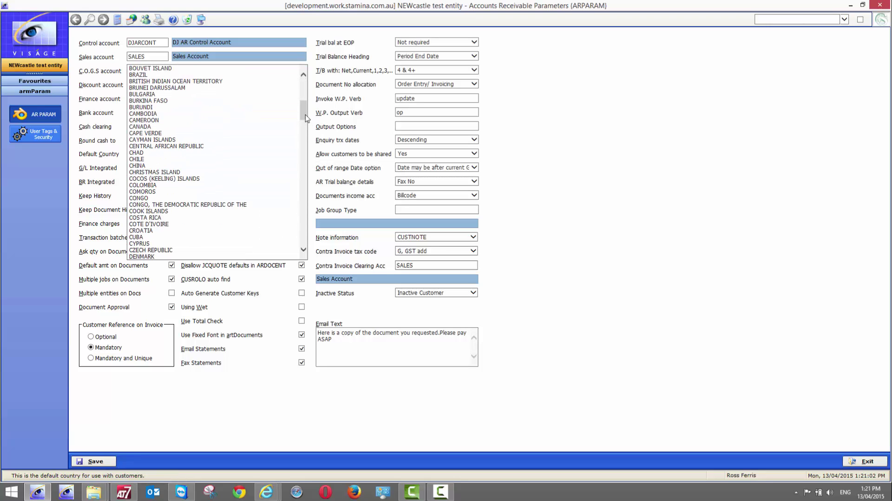
{"action": "left_click_drag", "start_coordinate": [305, 113], "coordinate": [304, 91]}
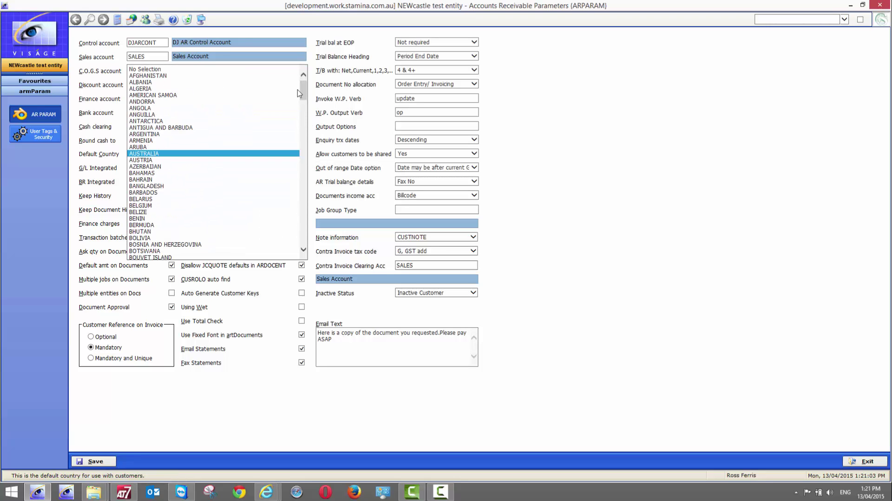
{"action": "left_click", "coordinate": [157, 154]}
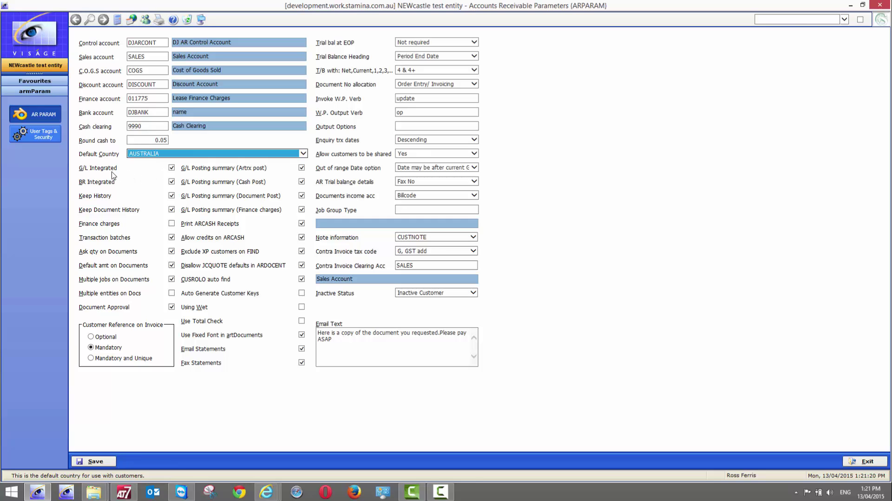
Turn the Use Total Check option on and back off.
{"action": "left_click", "coordinate": [171, 168]}
{"action": "mouse_move", "coordinate": [170, 197]}
{"action": "mouse_move", "coordinate": [281, 269]}
{"action": "left_click", "coordinate": [302, 321]}
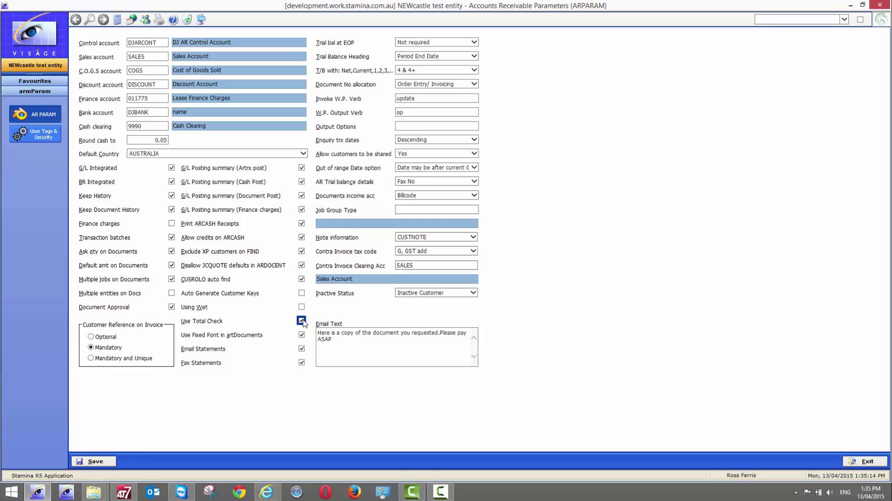
{"action": "left_click", "coordinate": [302, 322]}
Set Customer Reference on Invoice to Mandatory and Unique, and view the choices for Trial bal at EOP.
{"action": "left_click", "coordinate": [91, 358]}
{"action": "left_click", "coordinate": [474, 42]}
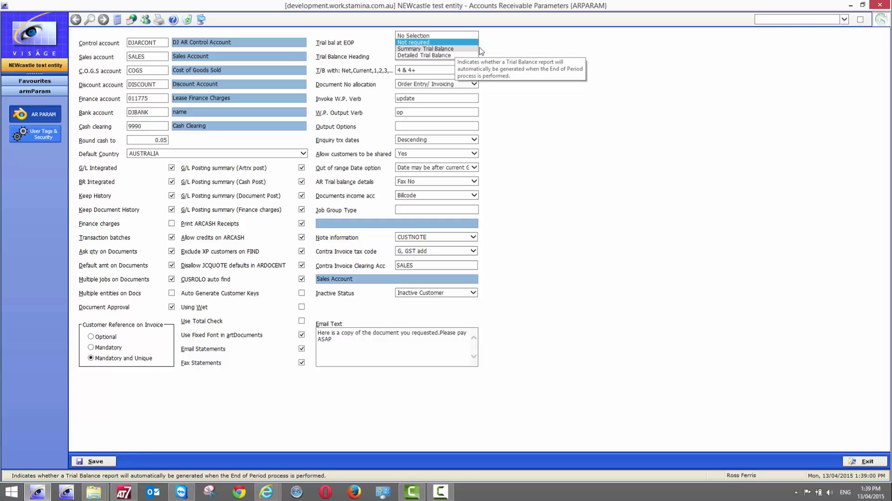
{"action": "left_click", "coordinate": [498, 43]}
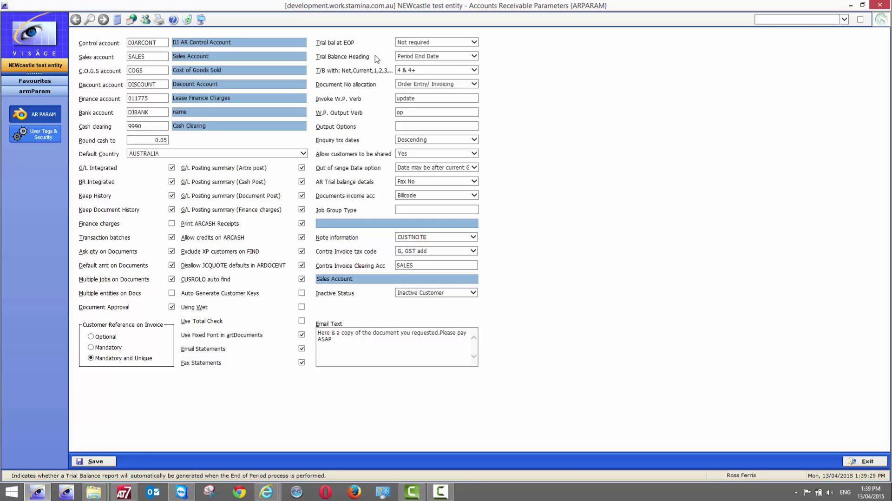
Review the choices for Trial Balance Heading and for the trial balance presentation style.
{"action": "left_click", "coordinate": [474, 56]}
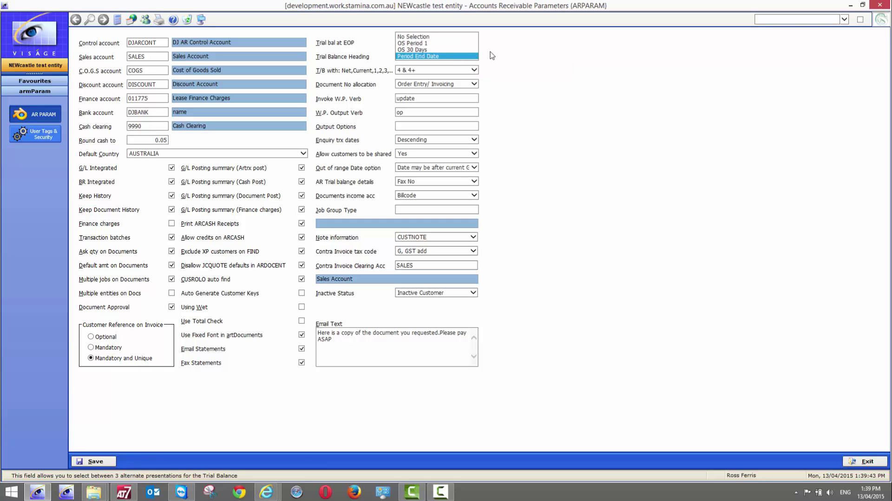
{"action": "left_click", "coordinate": [462, 56]}
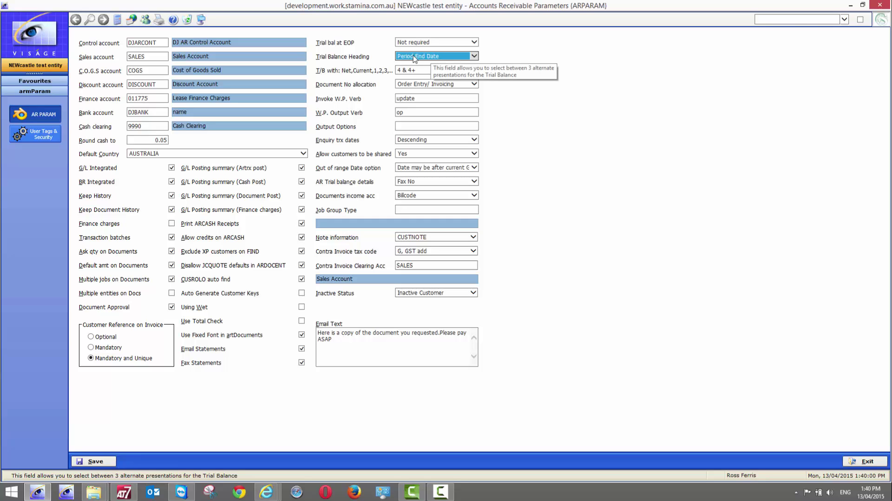
{"action": "left_click", "coordinate": [474, 56]}
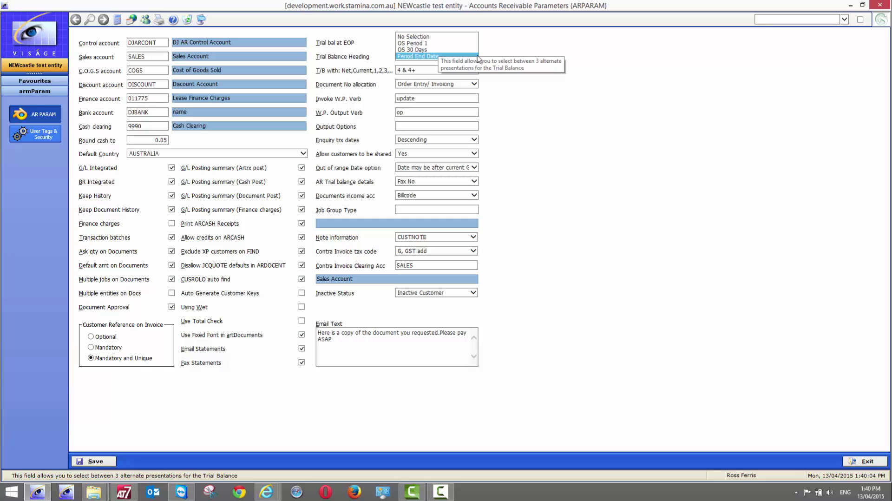
{"action": "left_click", "coordinate": [502, 61]}
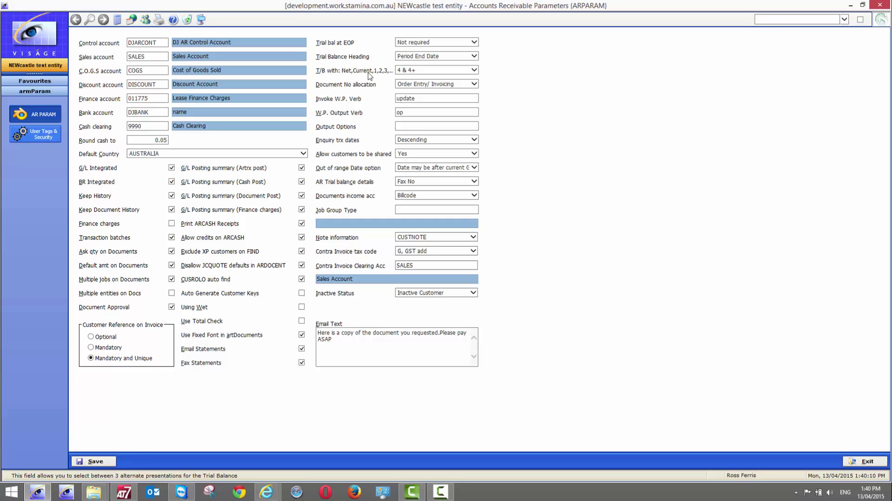
{"action": "left_click", "coordinate": [473, 70]}
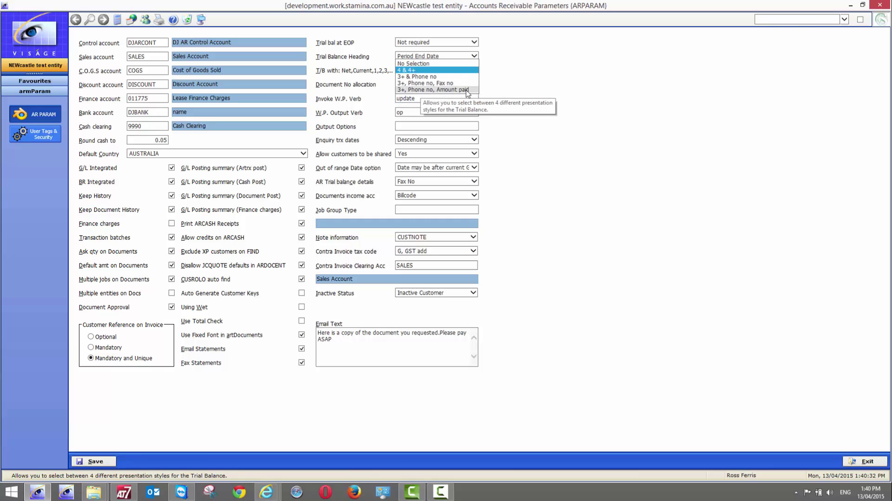
{"action": "left_click", "coordinate": [511, 74]}
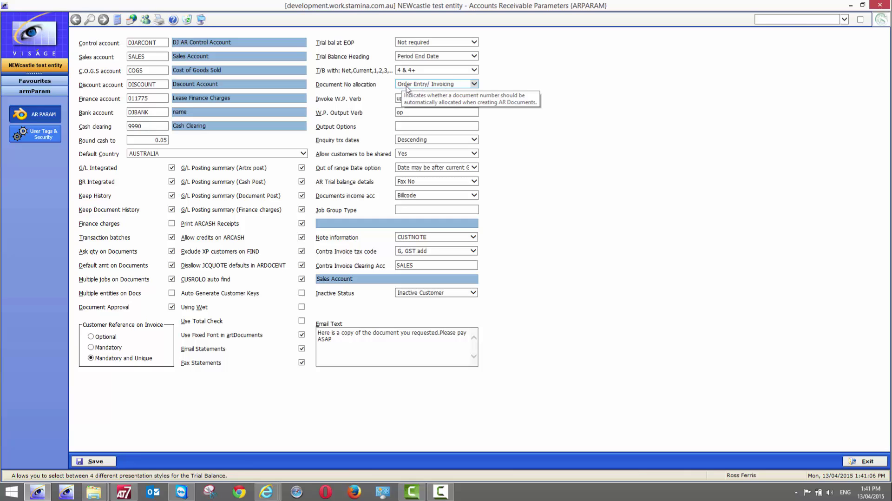
Select Order Entry/ Invoicing for Document No allocation and view the sort order choices for Enquiry trx dates.
{"action": "left_click", "coordinate": [474, 85]}
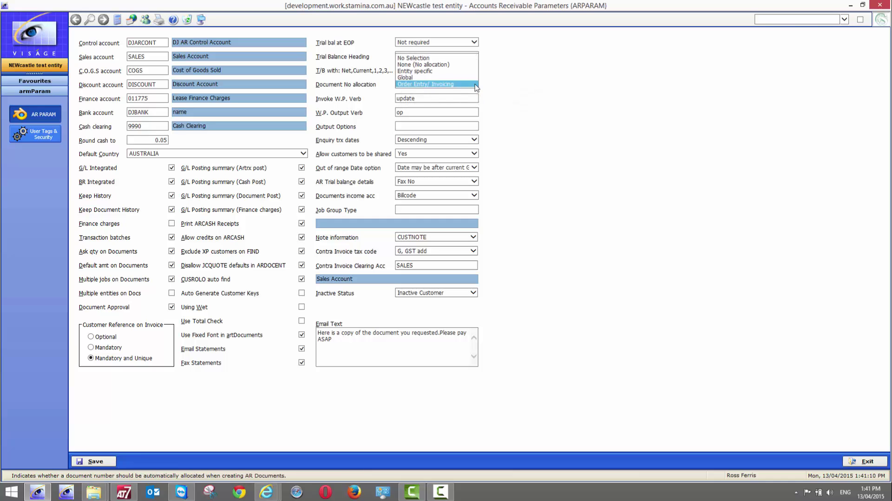
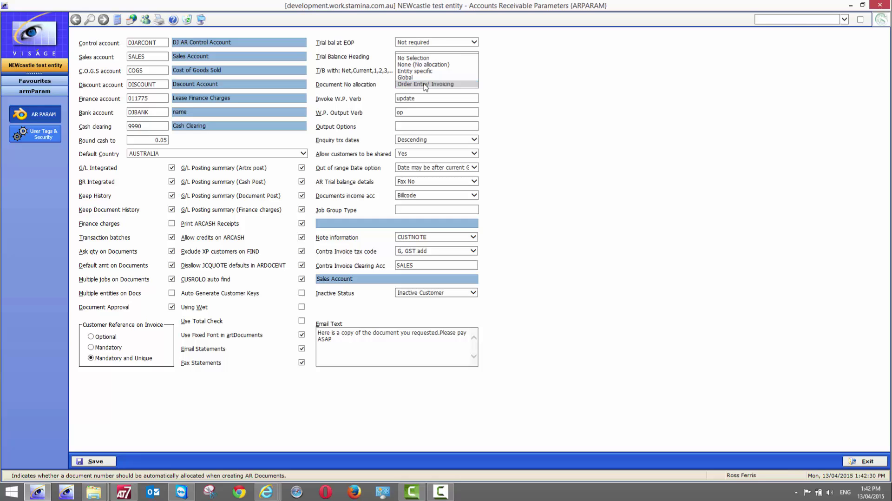
{"action": "left_click", "coordinate": [425, 85]}
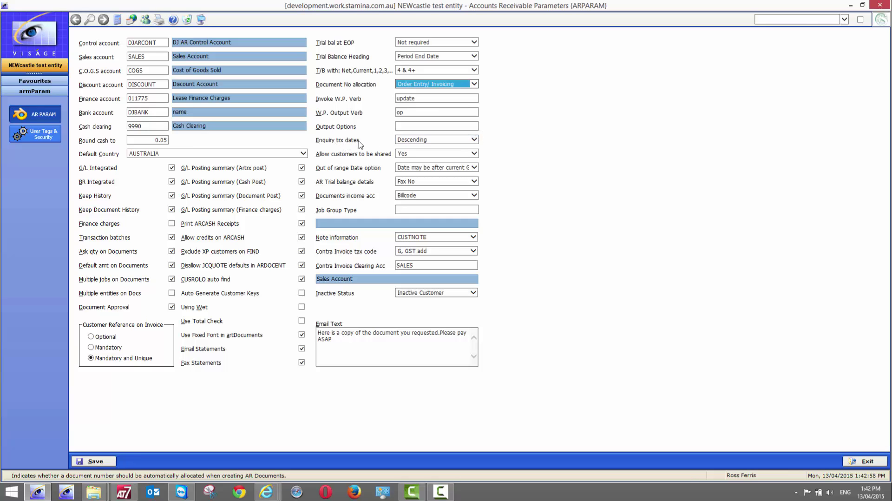
{"action": "left_click", "coordinate": [474, 139]}
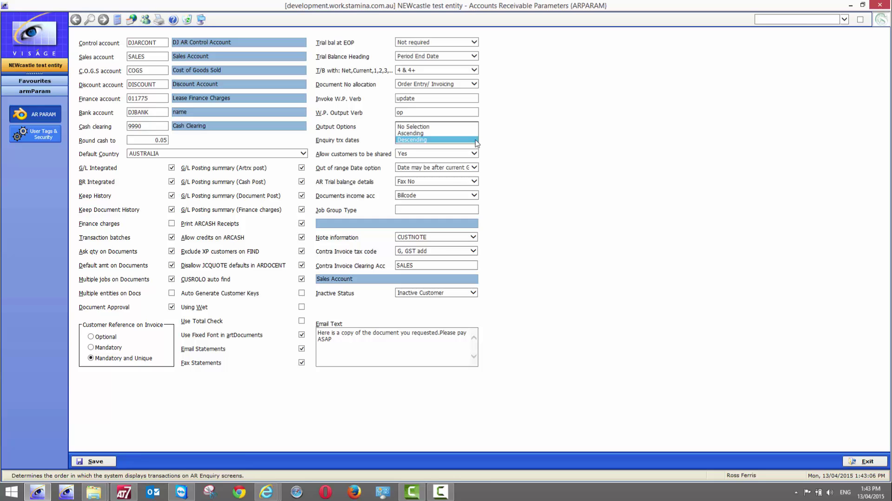
{"action": "left_click", "coordinate": [498, 142]}
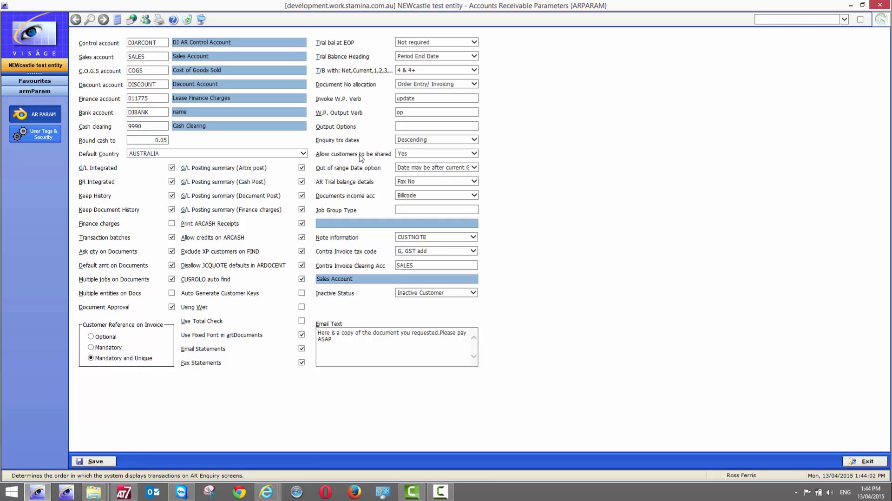
View the choices for sharing customers between entities and set Out of range Date option to Display warning for out of range dates.
{"action": "left_click", "coordinate": [474, 153]}
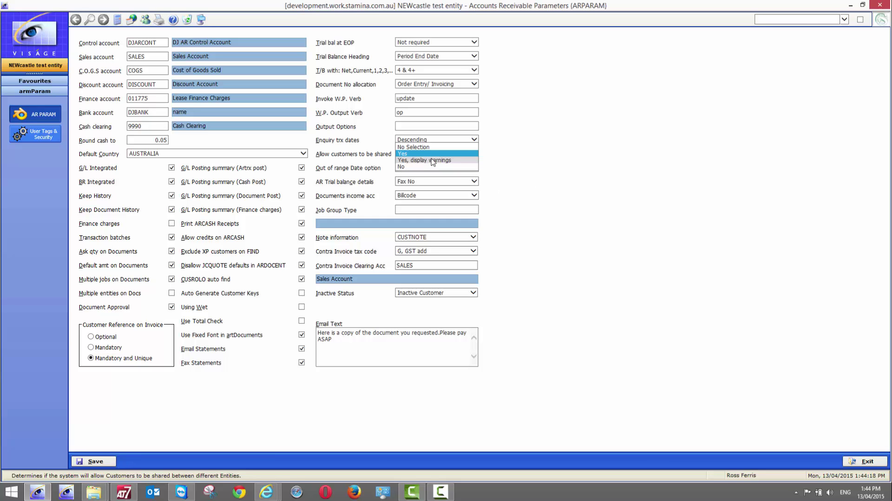
{"action": "left_click", "coordinate": [511, 153]}
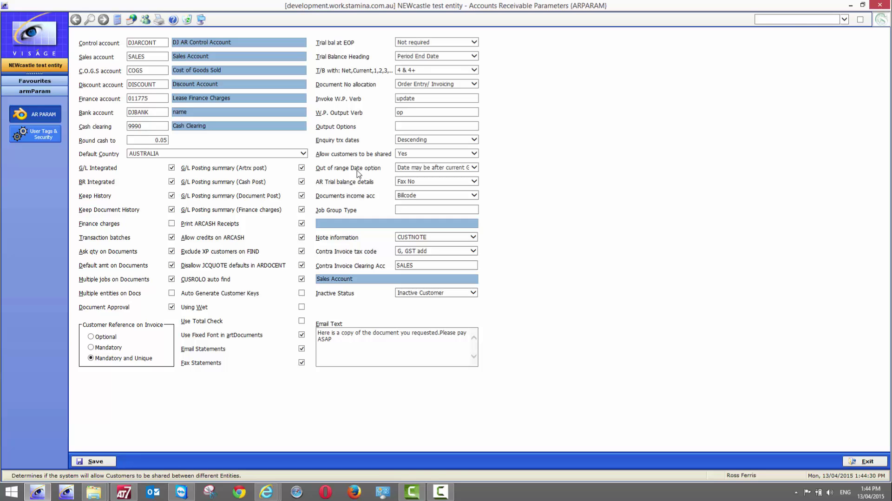
{"action": "left_click", "coordinate": [474, 167]}
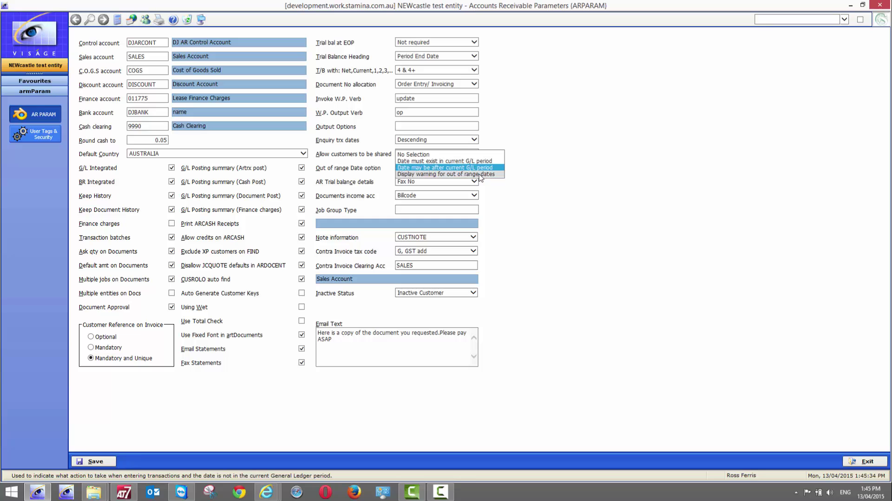
{"action": "left_click", "coordinate": [482, 174]}
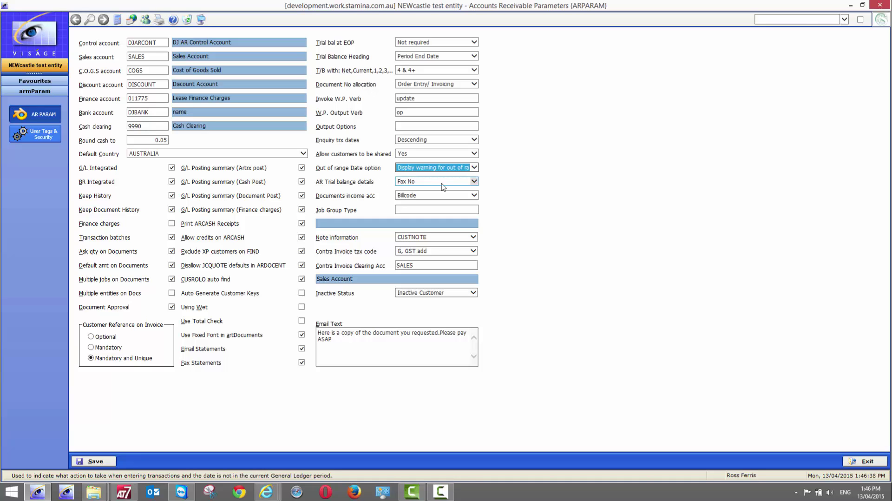
Review the choices for AR Trial balance details and Documents income acc, and highlight the default sales account code.
{"action": "left_click", "coordinate": [475, 184]}
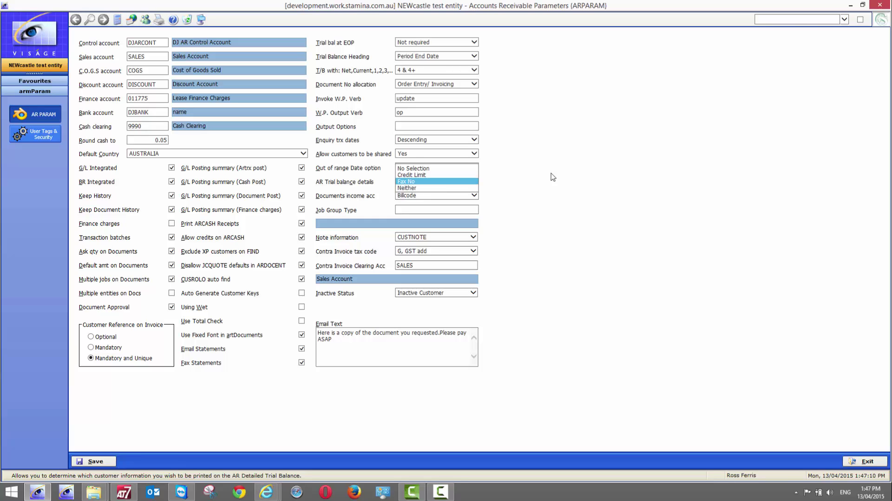
{"action": "left_click", "coordinate": [537, 179]}
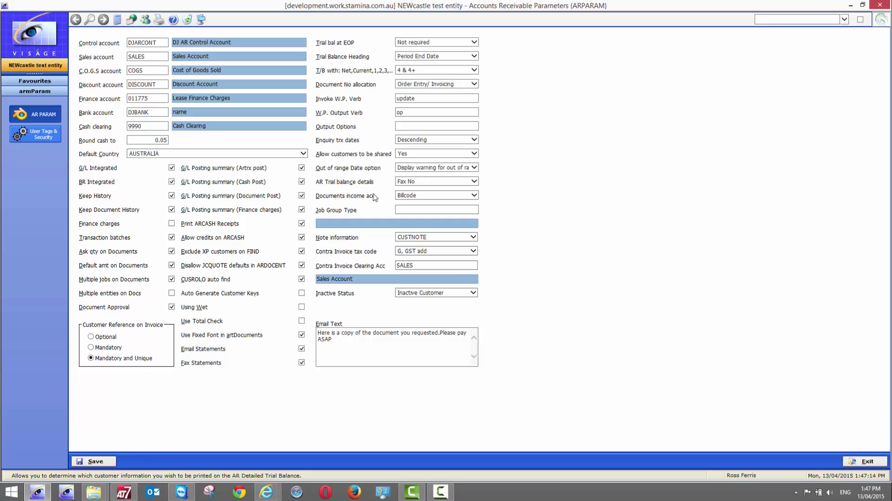
{"action": "left_click", "coordinate": [473, 196]}
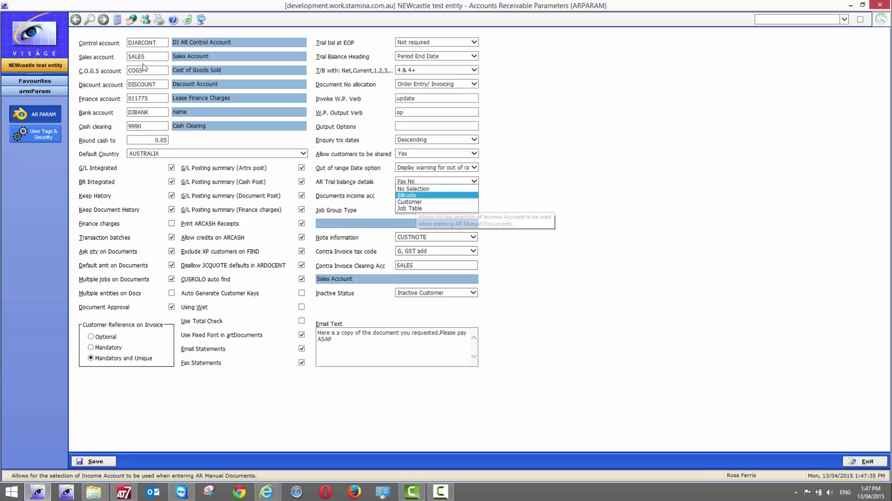
{"action": "left_click_drag", "start_coordinate": [146, 57], "coordinate": [114, 54]}
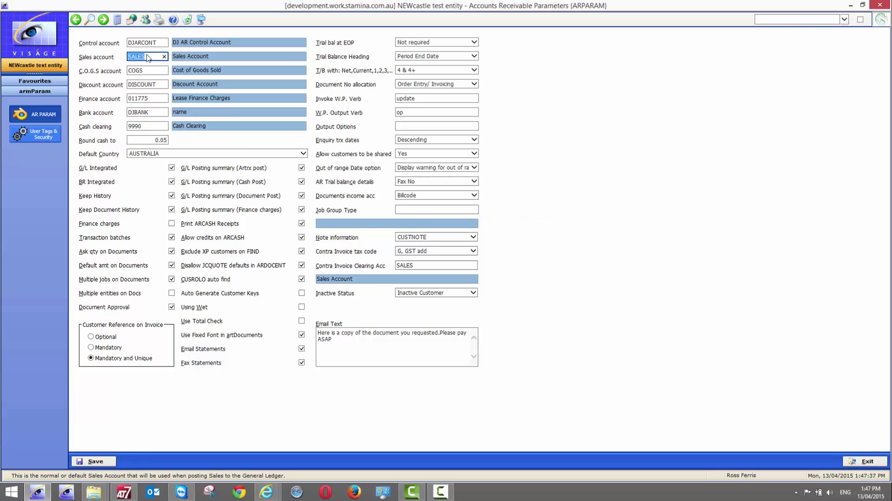
Highlight the default Sales account code and review the choices for Documents income acc.
{"action": "left_click", "coordinate": [134, 56]}
{"action": "double_click", "coordinate": [151, 57]}
{"action": "left_click", "coordinate": [474, 195]}
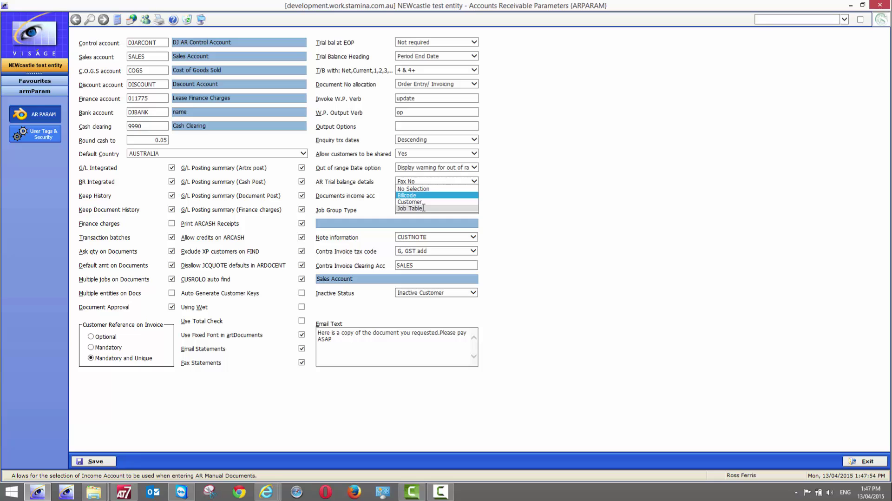
{"action": "left_click", "coordinate": [558, 196]}
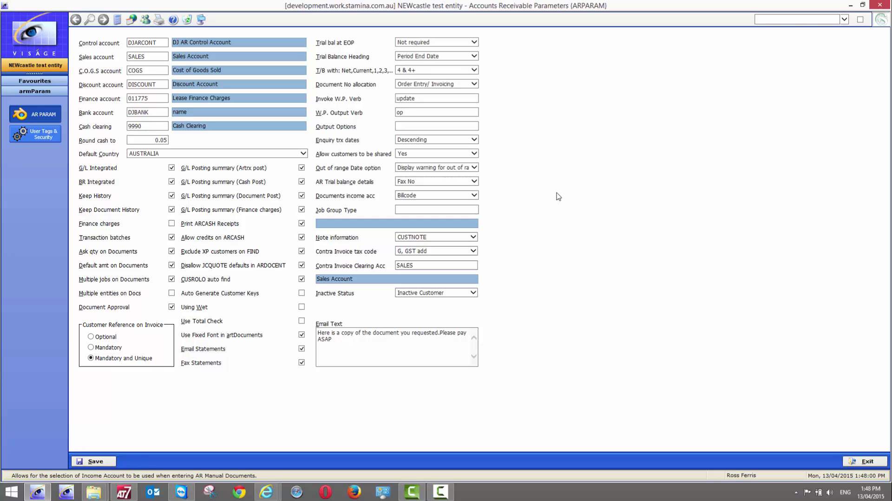
Read the help page for the Job Group Type field and return to the parameters.
{"action": "left_click", "coordinate": [413, 209]}
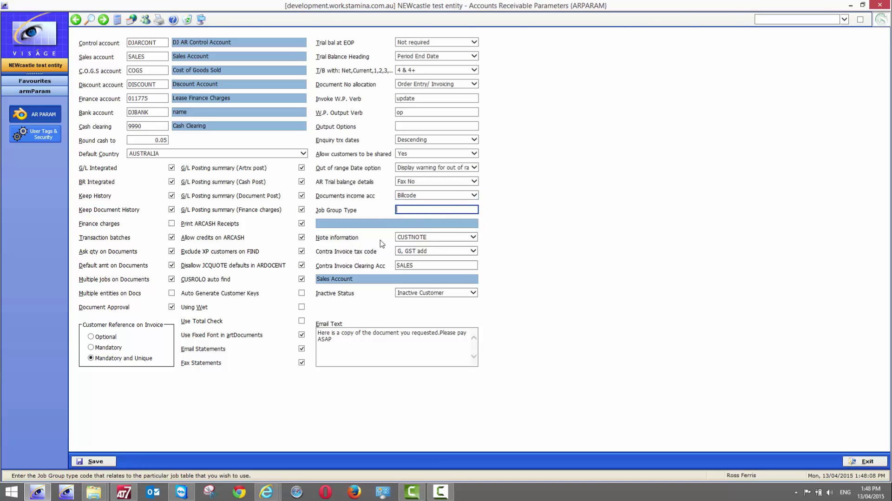
{"action": "left_click", "coordinate": [173, 22]}
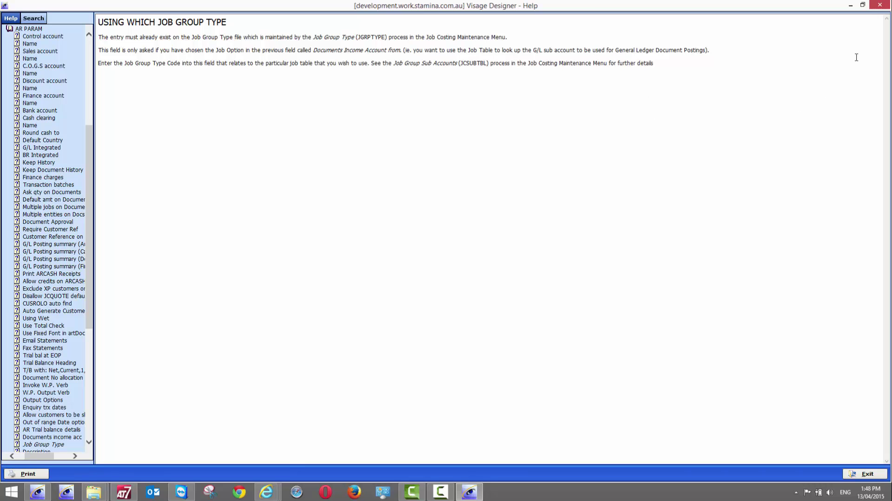
{"action": "left_click", "coordinate": [885, 8]}
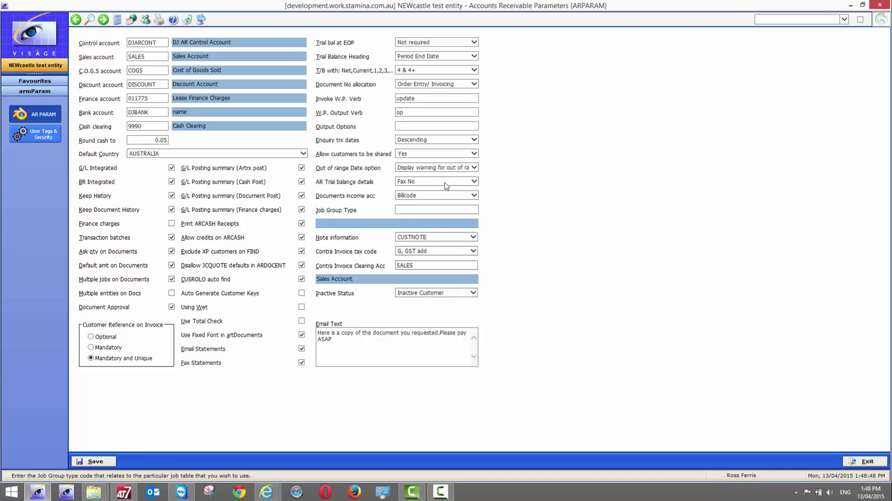
Try Job Table as the Documents income acc source with the Job Group Type field, and restore Billcode.
{"action": "left_click", "coordinate": [474, 196]}
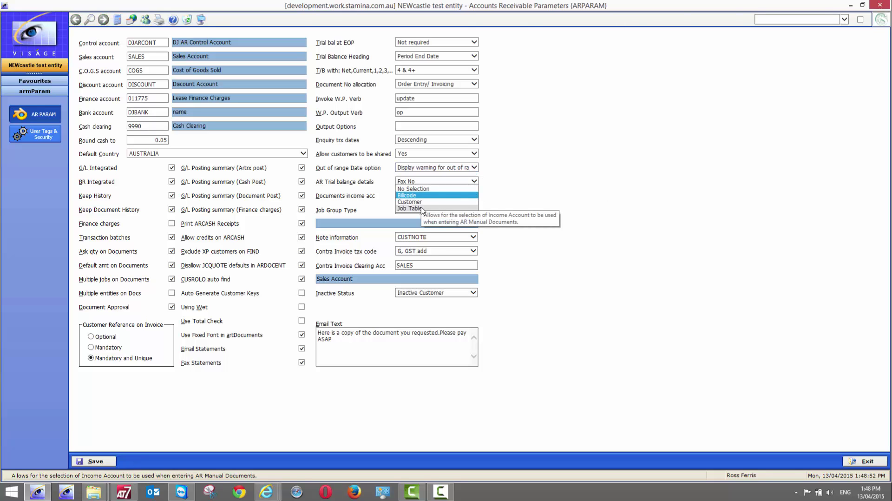
{"action": "left_click", "coordinate": [422, 209]}
{"action": "left_click", "coordinate": [415, 209]}
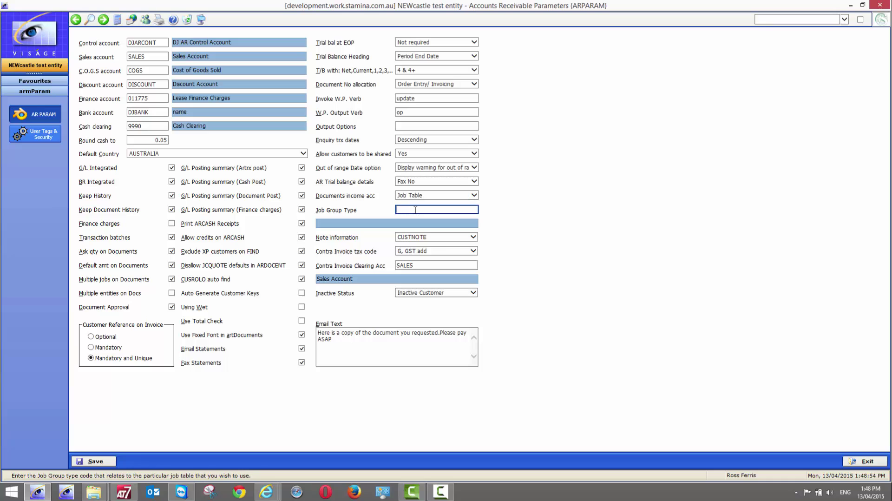
{"action": "left_click", "coordinate": [474, 195]}
{"action": "left_click", "coordinate": [416, 182]}
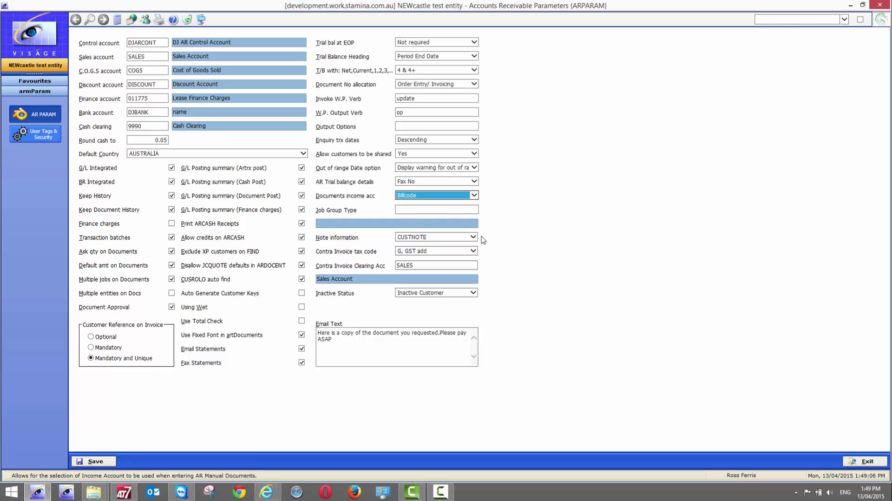
Review the choices for Note information and for Contra Invoice tax code.
{"action": "mouse_move", "coordinate": [474, 239]}
{"action": "left_click", "coordinate": [472, 238]}
{"action": "left_click", "coordinate": [476, 238]}
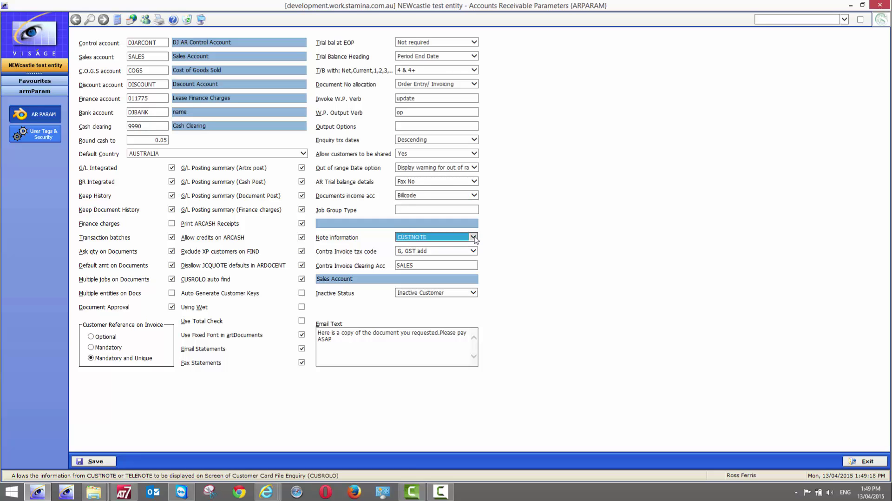
{"action": "left_click", "coordinate": [474, 237]}
{"action": "left_click", "coordinate": [475, 239]}
{"action": "left_click", "coordinate": [473, 252]}
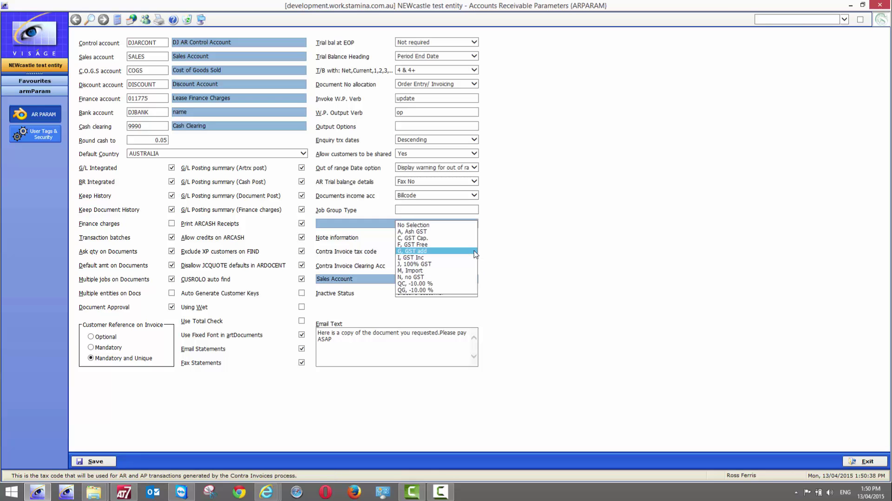
{"action": "left_click", "coordinate": [474, 252]}
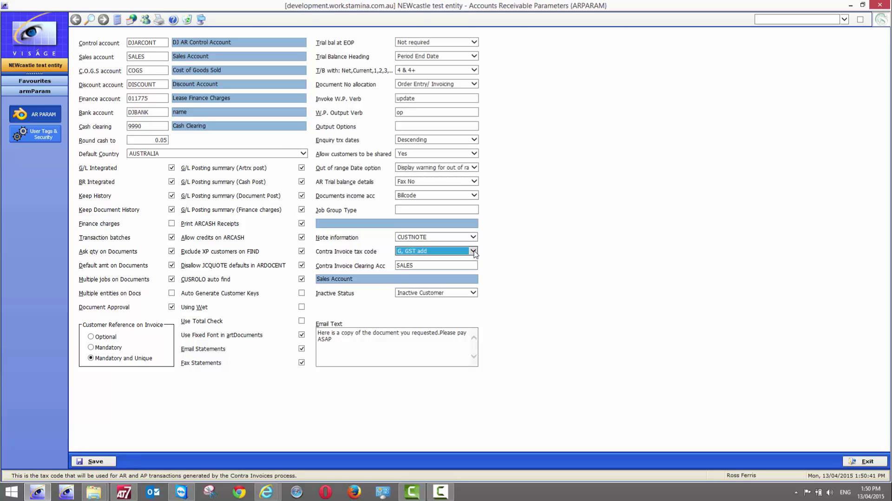
Highlight the account code in the Contra Invoice Clearing Acc field to examine it.
{"action": "left_click", "coordinate": [442, 265]}
{"action": "left_click_drag", "start_coordinate": [442, 266], "coordinate": [402, 270]}
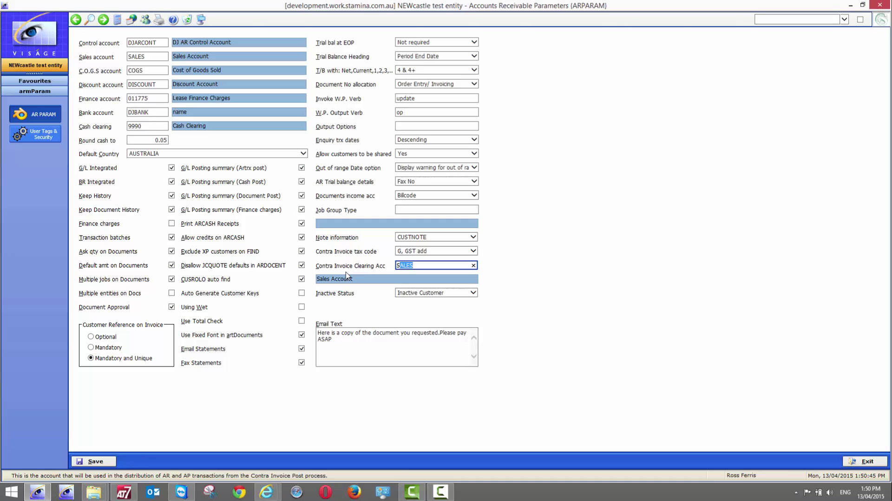
{"action": "left_click", "coordinate": [423, 266]}
{"action": "double_click", "coordinate": [410, 265]}
Review the Inactive Status choices and highlight the default Email Text for emailed documents.
{"action": "left_click", "coordinate": [473, 292]}
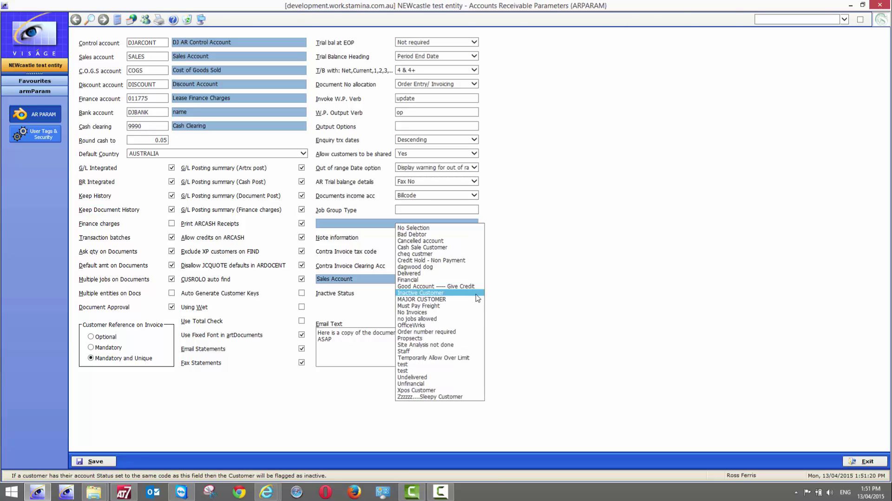
{"action": "left_click", "coordinate": [476, 294]}
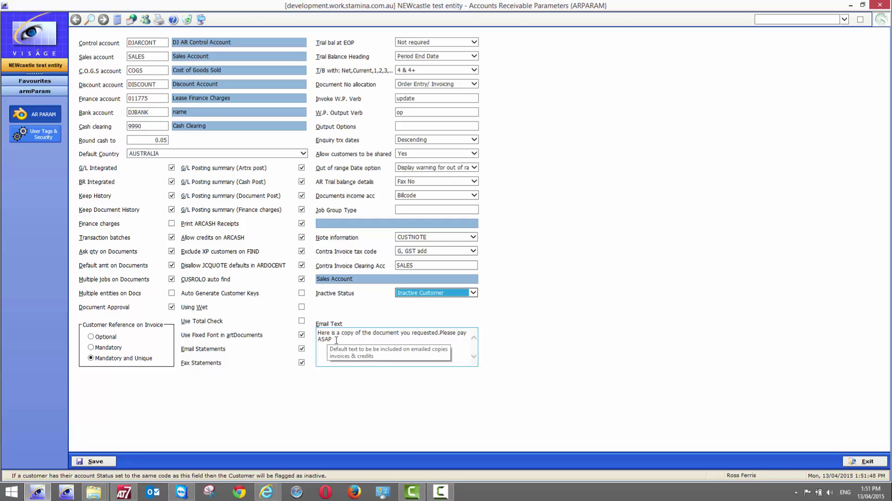
{"action": "left_click", "coordinate": [322, 332]}
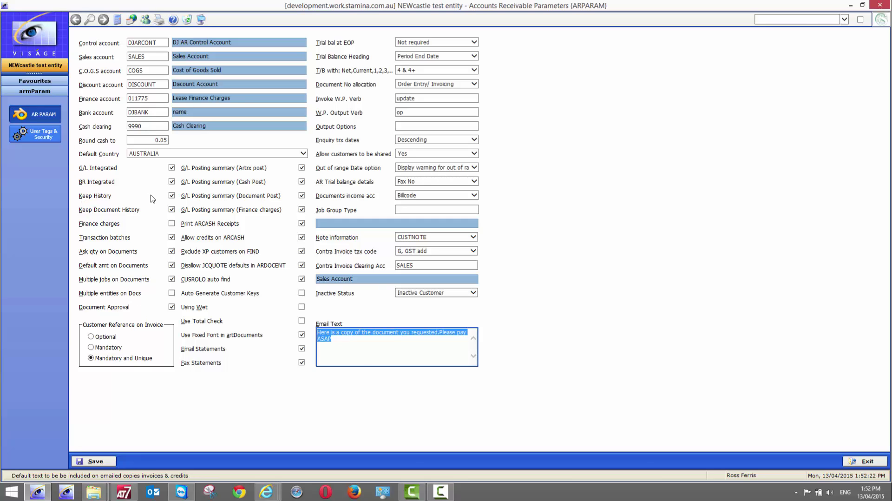
Open the User Tags & Security page and examine the entries in the Descriptive Tag list.
{"action": "left_click", "coordinate": [29, 135]}
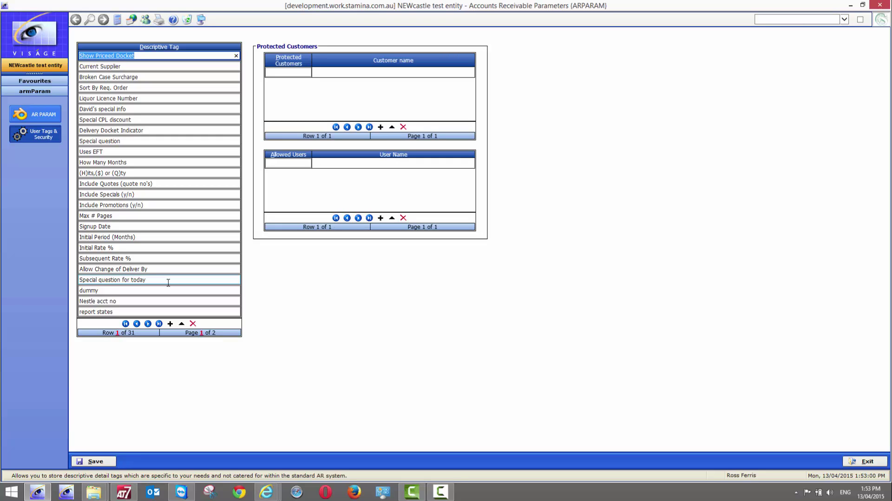
{"action": "left_click", "coordinate": [129, 66]}
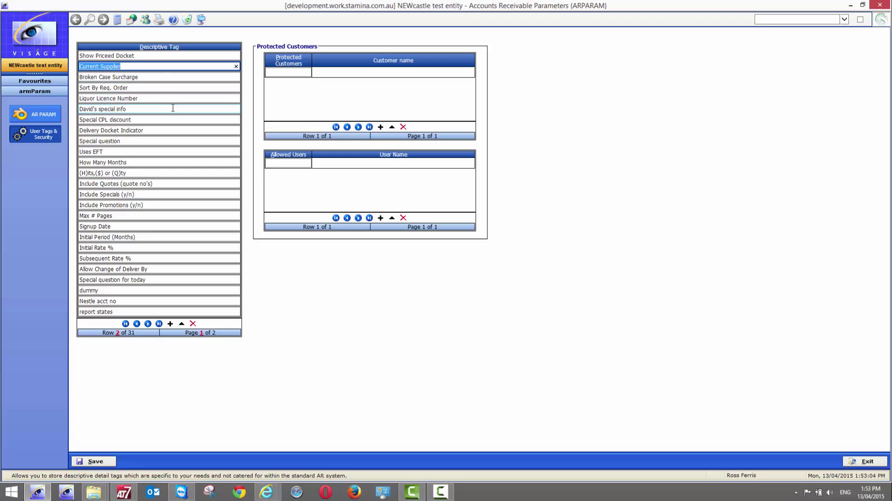
{"action": "left_click", "coordinate": [146, 88]}
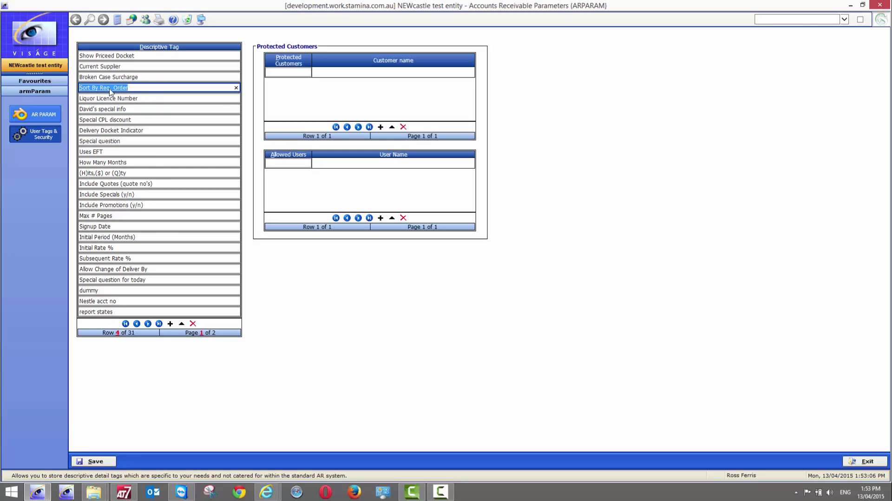
{"action": "left_click", "coordinate": [144, 96]}
{"action": "left_click", "coordinate": [145, 110]}
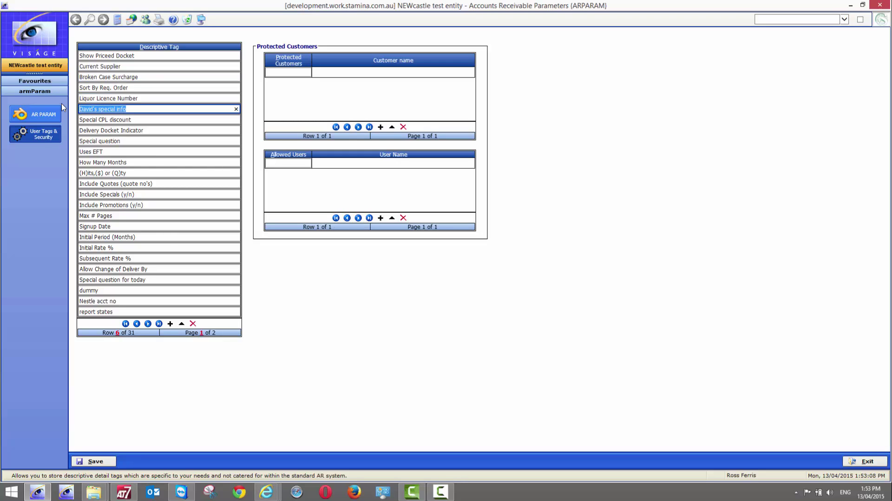
{"action": "left_click", "coordinate": [145, 118]}
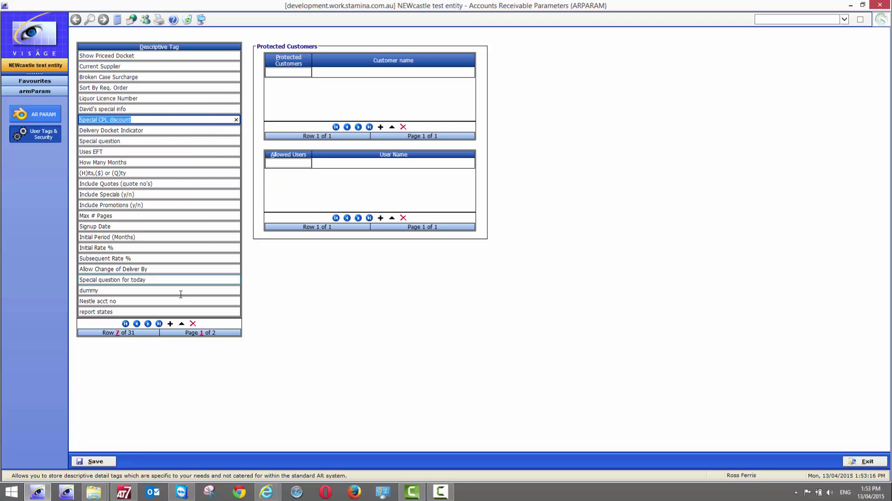
{"action": "left_click", "coordinate": [177, 56]}
{"action": "left_click", "coordinate": [171, 67]}
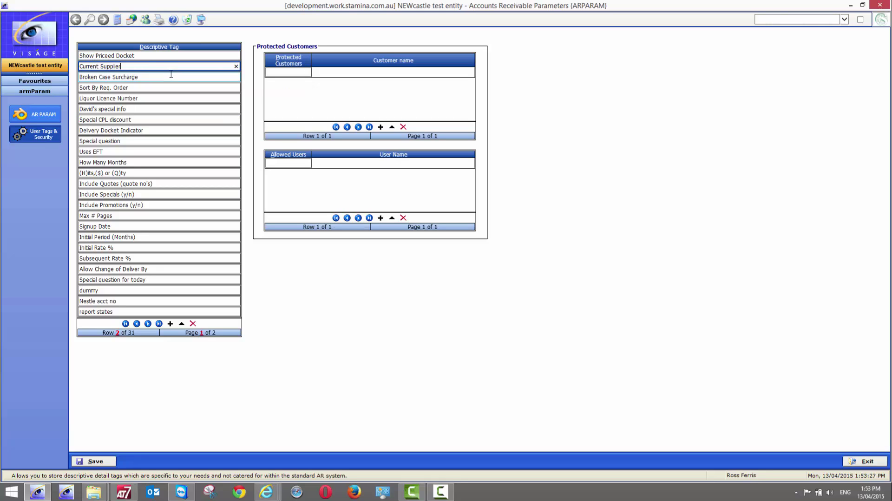
{"action": "left_click", "coordinate": [168, 76]}
{"action": "left_click", "coordinate": [167, 87]}
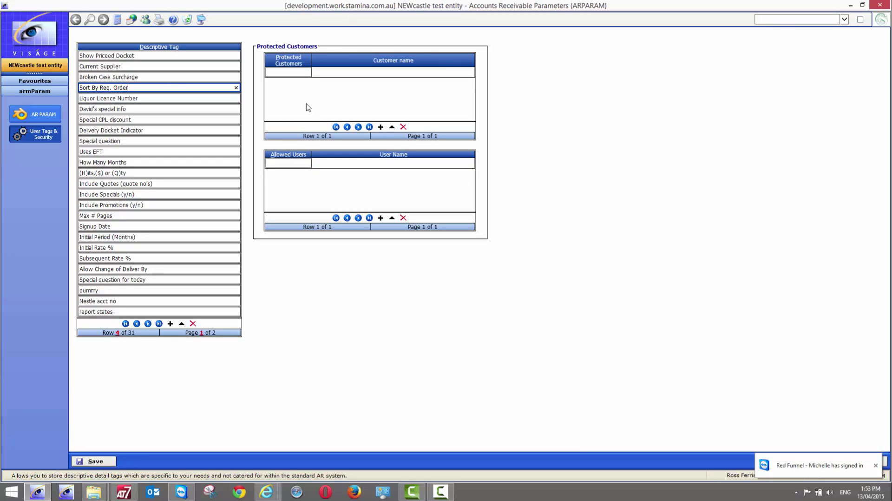
Add the customer code CASH to the Protected Customers list.
{"action": "left_click", "coordinate": [299, 74]}
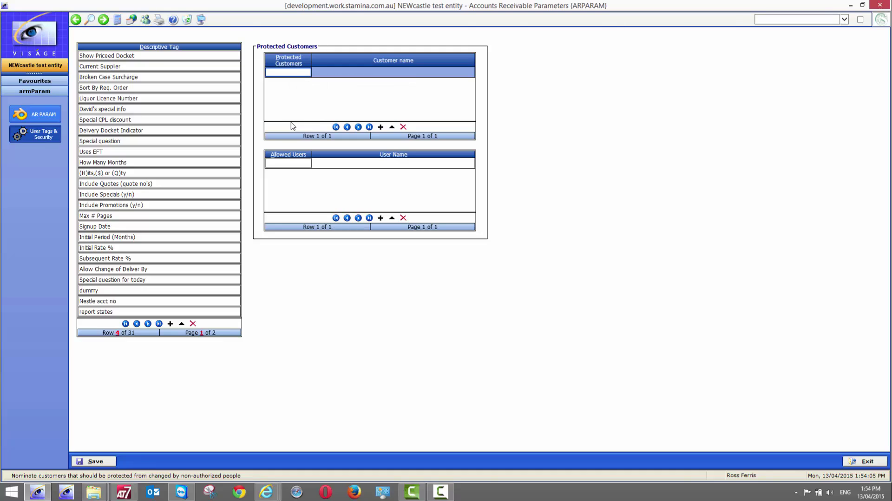
{"action": "type", "text": "cash"}
{"action": "key", "text": "Tab"}
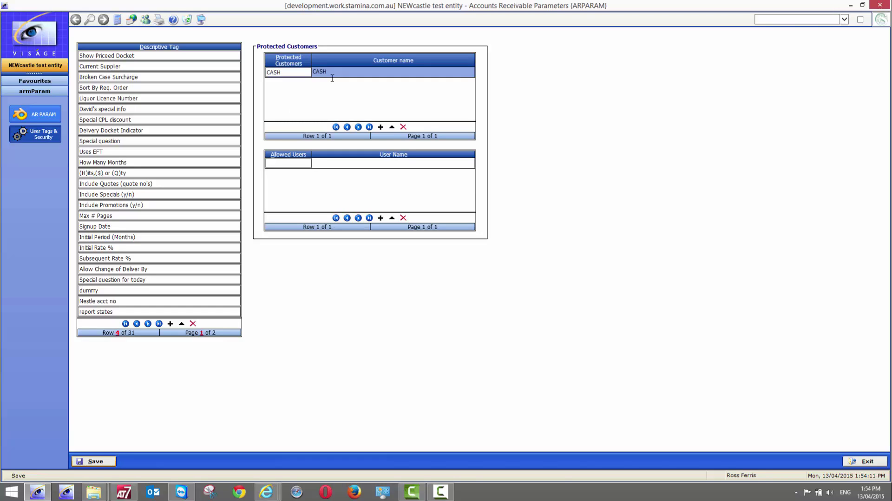
{"action": "left_click_drag", "start_coordinate": [284, 73], "coordinate": [261, 74]}
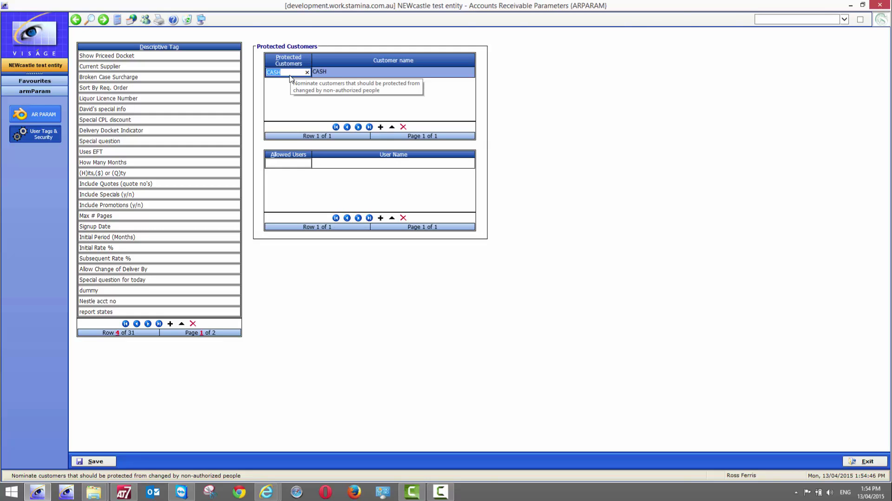
Enter the authorised person's user ID in the Allowed Users list for the protected customers.
{"action": "left_click", "coordinate": [301, 163]}
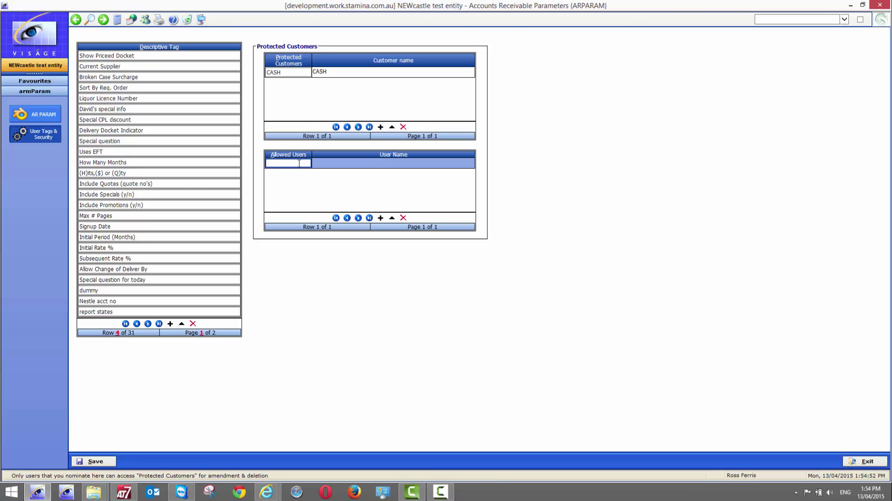
{"action": "type", "text": "ross"}
{"action": "key", "text": "Tab"}
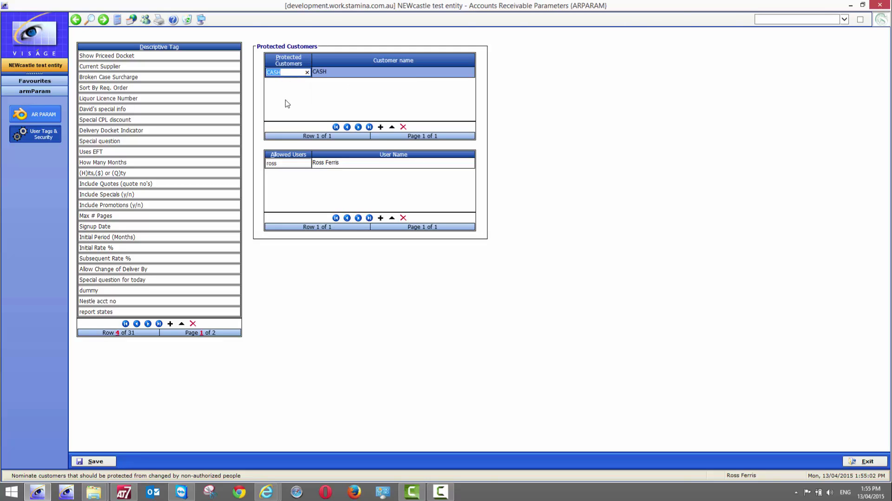
{"action": "left_click", "coordinate": [297, 163]}
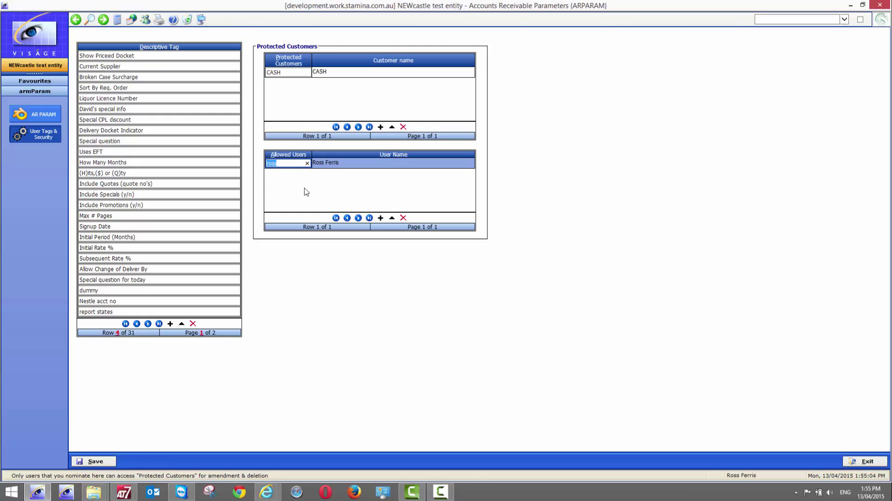